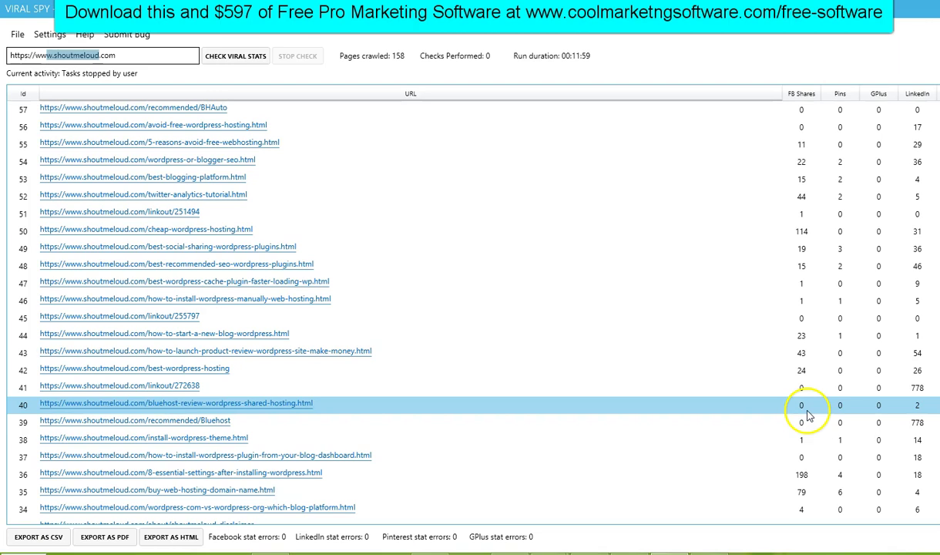
- Clear the site address selection and select row 49 of the crawl results
{"action": "left_click", "coordinate": [143, 55]}
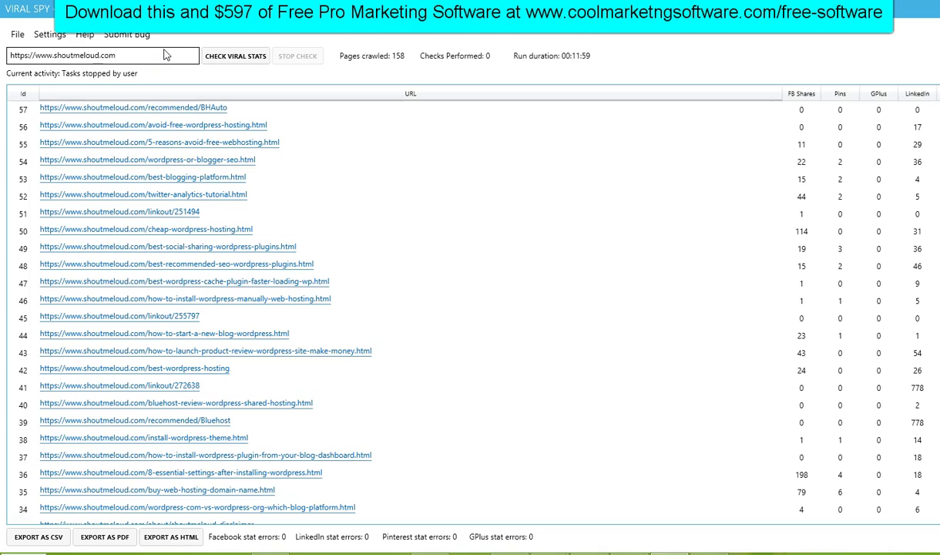
{"action": "left_click", "coordinate": [938, 245]}
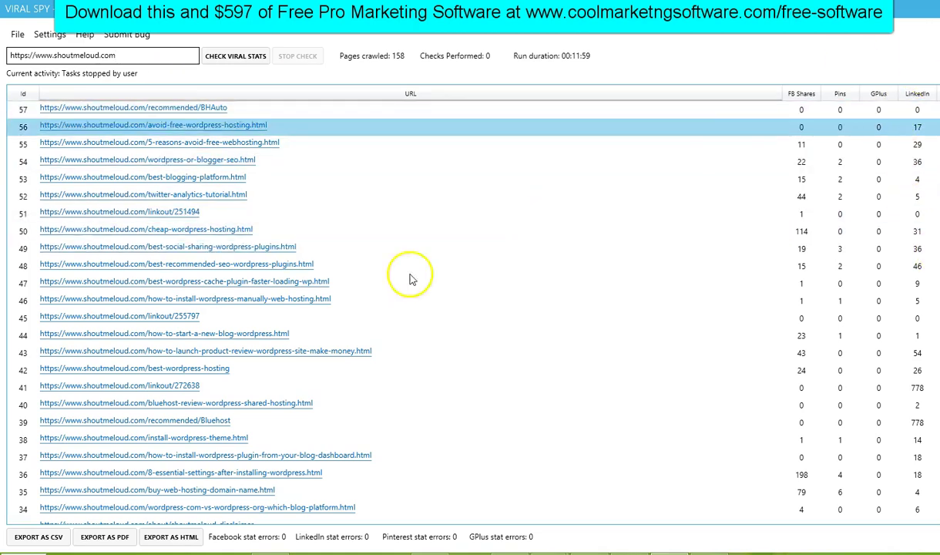
{"action": "left_click", "coordinate": [34, 534]}
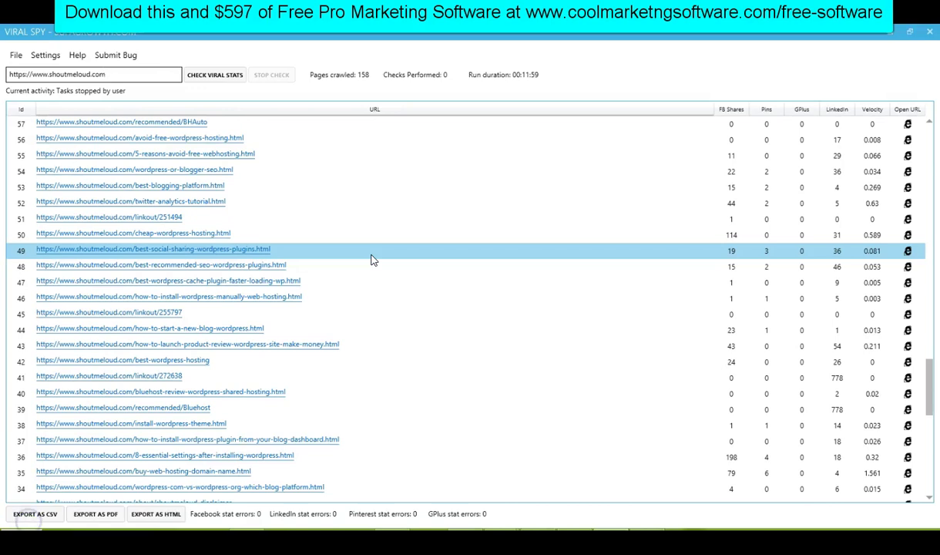
- Select rows 50 and 52, then scroll to the top to show ask.shoutmeloud.com rows 156–133
{"action": "left_click", "coordinate": [510, 231]}
{"action": "left_click", "coordinate": [502, 202]}
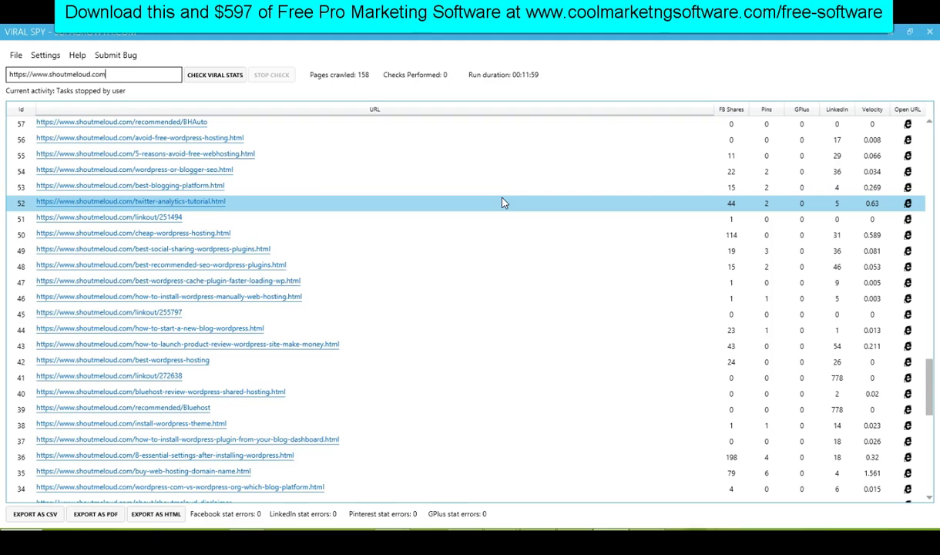
{"action": "left_click_drag", "start_coordinate": [930, 345], "coordinate": [930, 131]}
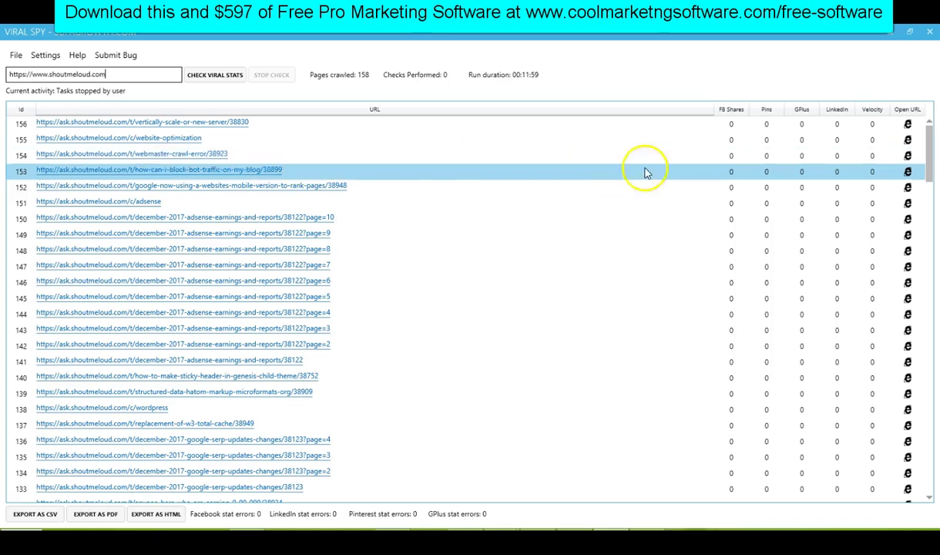
- Scroll the table down to rows 62–39, led by cheap-wordpress-hosting with 114 Facebook shares
{"action": "scroll", "coordinate": [925, 193], "scroll_direction": "down", "scroll_amount": 1}
{"action": "left_click_drag", "start_coordinate": [931, 237], "coordinate": [936, 372]}
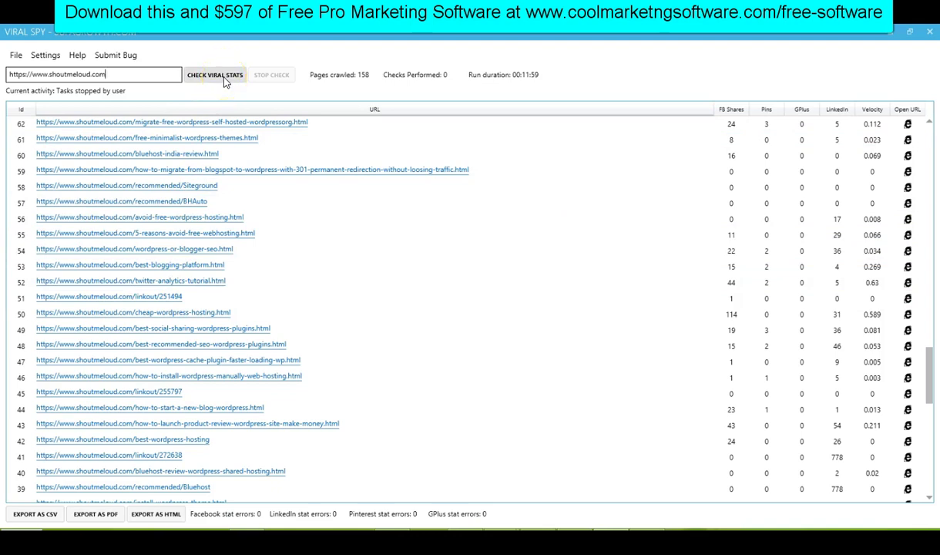
{"action": "left_click_drag", "start_coordinate": [928, 366], "coordinate": [934, 258]}
{"action": "left_click", "coordinate": [736, 215]}
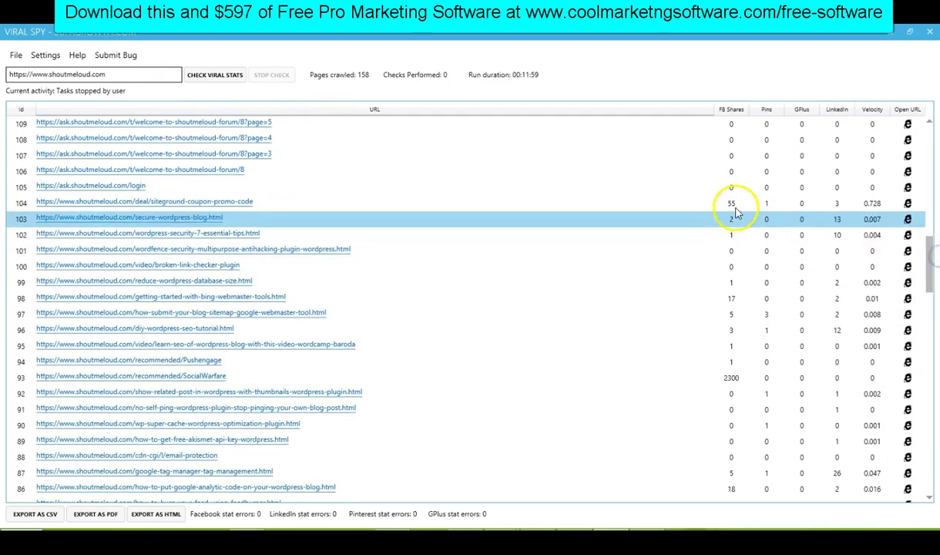
{"action": "left_click", "coordinate": [733, 204]}
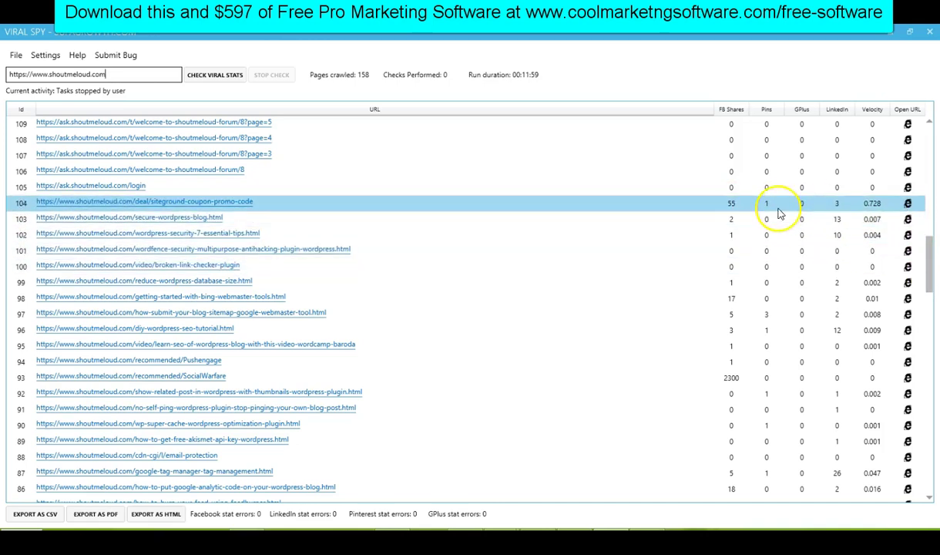
{"action": "left_click_drag", "start_coordinate": [929, 257], "coordinate": [935, 311]}
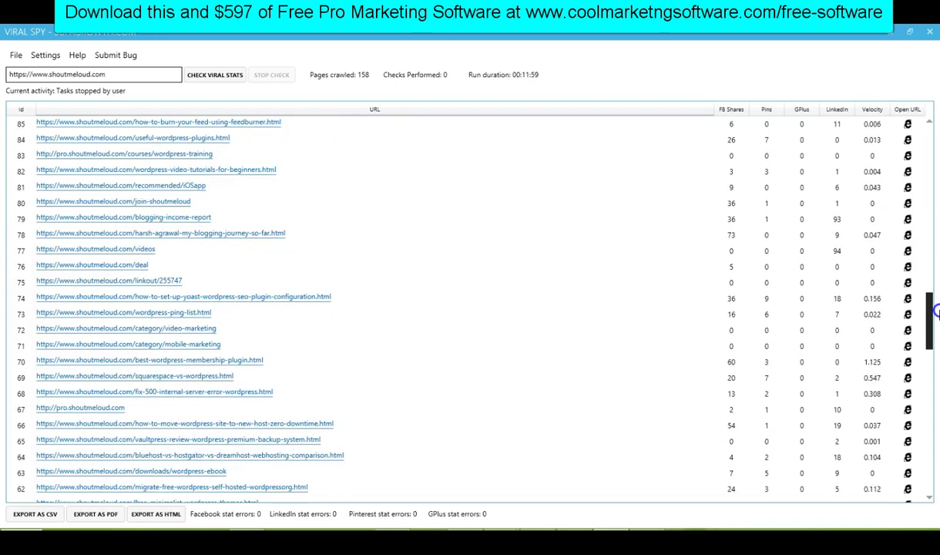
{"action": "left_click_drag", "start_coordinate": [934, 311], "coordinate": [935, 357]}
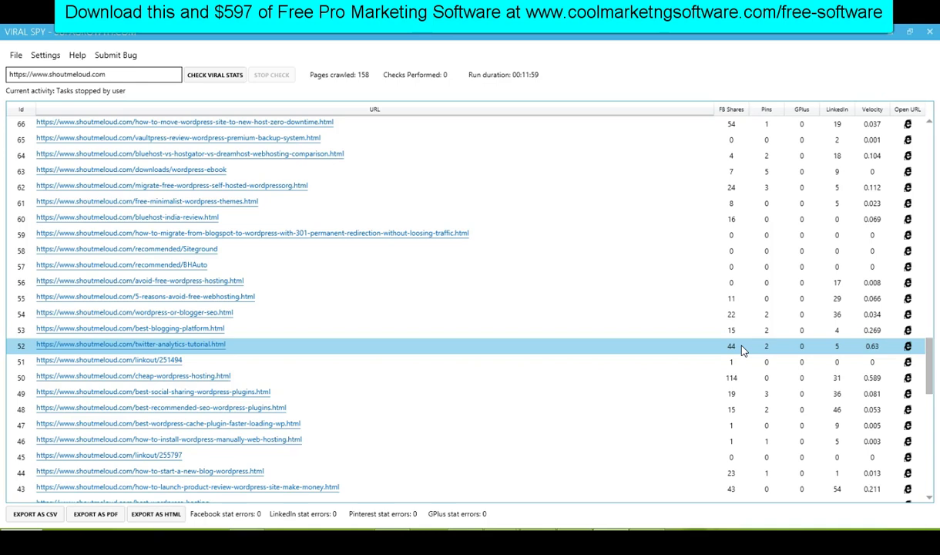
- Highlight rows 55–51, select row 50, and scroll to rows 51–28 ending at the semrush deal
{"action": "left_click_drag", "start_coordinate": [832, 301], "coordinate": [930, 378]}
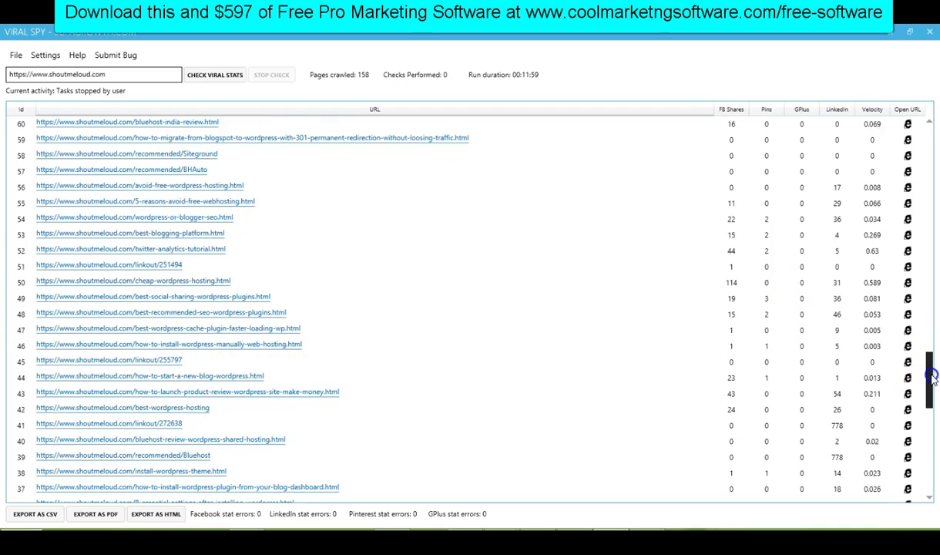
{"action": "left_click", "coordinate": [730, 285]}
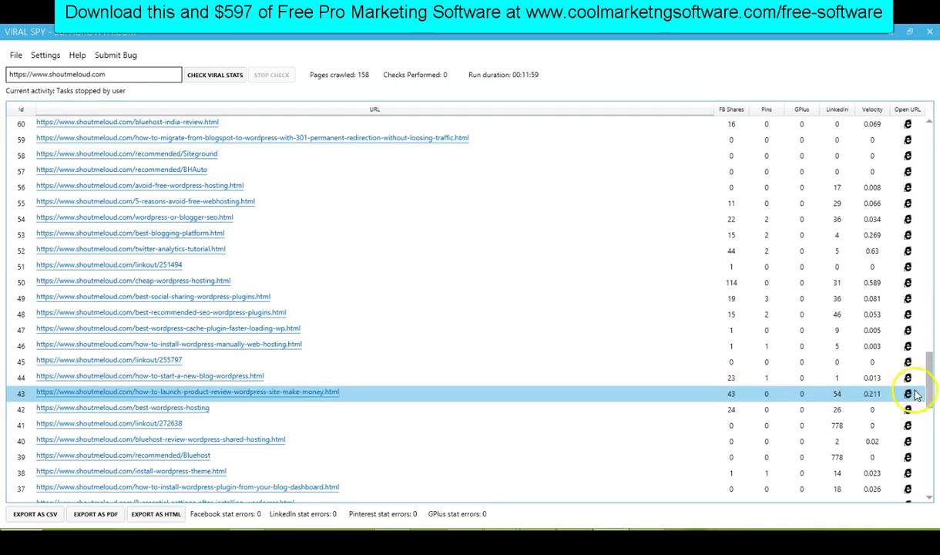
{"action": "left_click_drag", "start_coordinate": [929, 379], "coordinate": [934, 398]}
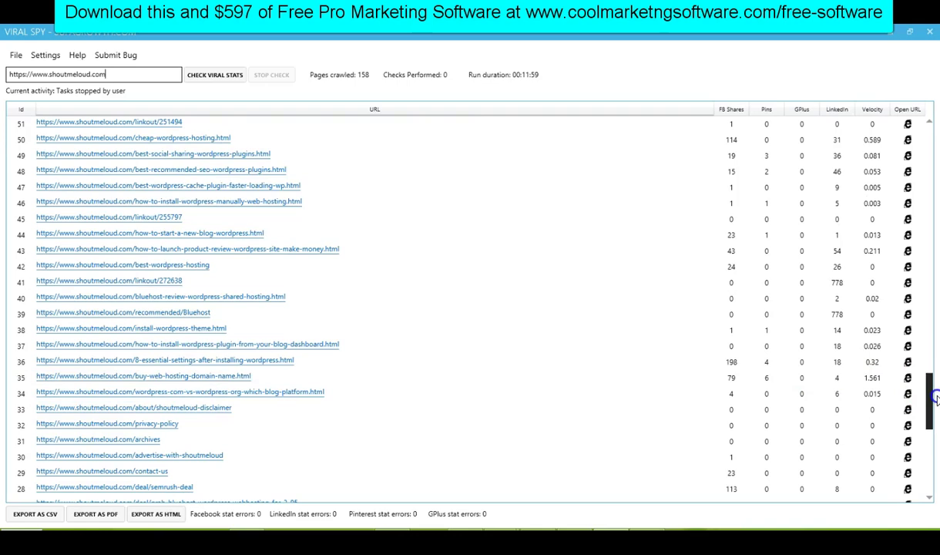
- Compare share figures of row 36 (8-essential-settings) and row 35 (buy-web-hosting-domain-name)
{"action": "left_click", "coordinate": [780, 364]}
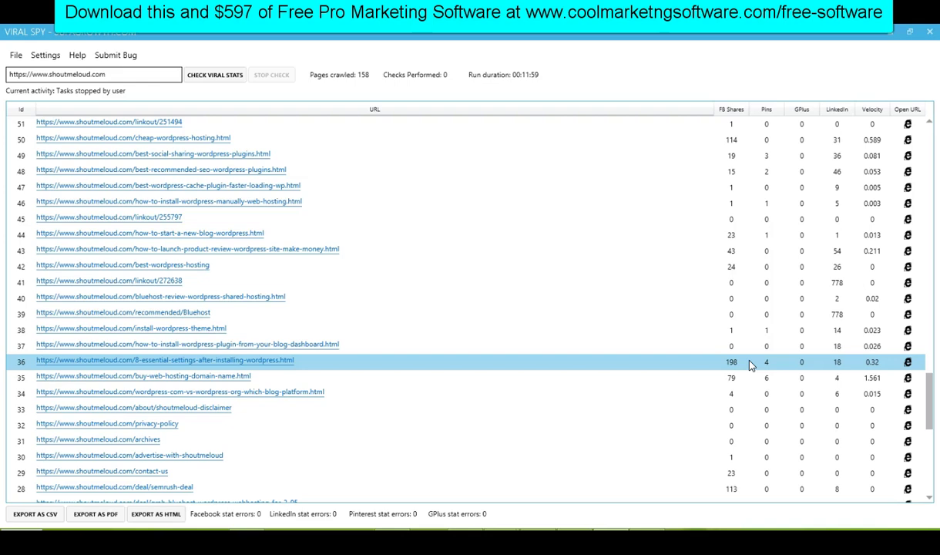
{"action": "left_click", "coordinate": [844, 376]}
{"action": "left_click", "coordinate": [840, 362]}
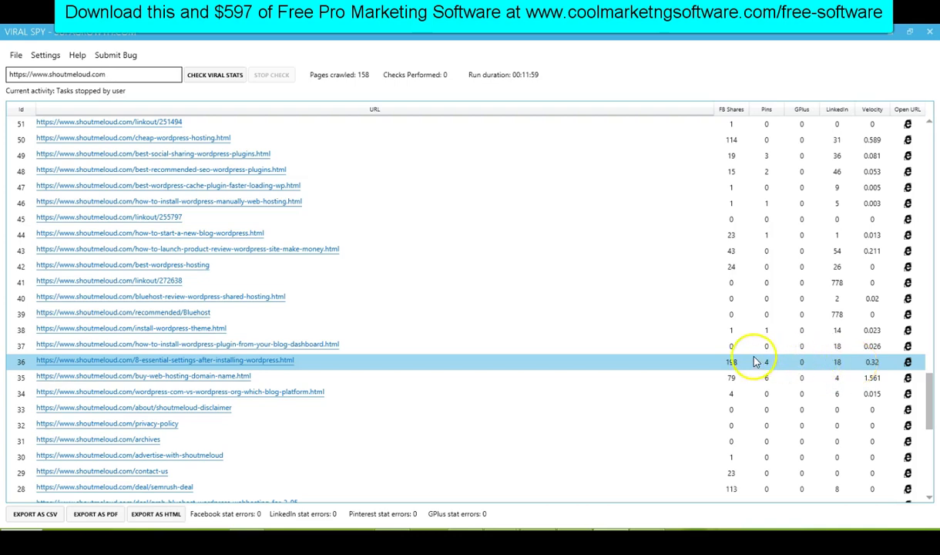
{"action": "left_click", "coordinate": [735, 378]}
{"action": "left_click", "coordinate": [734, 363]}
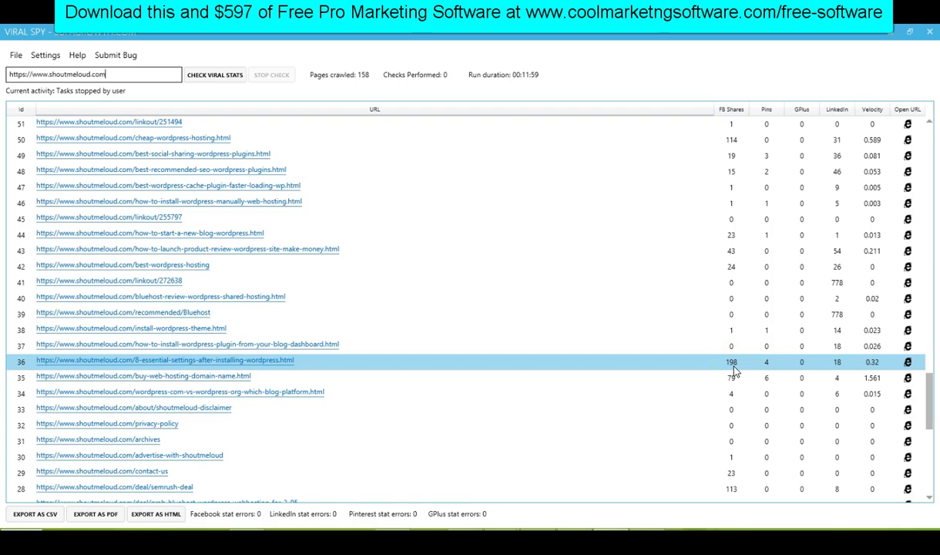
{"action": "left_click", "coordinate": [608, 363]}
{"action": "left_click", "coordinate": [735, 367]}
{"action": "left_click", "coordinate": [315, 378]}
{"action": "left_click", "coordinate": [272, 363]}
- Select rows 36 and 34, then scroll to the bottom to show ids 24–1 and the homepage
{"action": "left_click", "coordinate": [299, 359]}
{"action": "left_click", "coordinate": [906, 391]}
{"action": "left_click", "coordinate": [930, 397]}
{"action": "left_click_drag", "start_coordinate": [930, 397], "coordinate": [935, 458]}
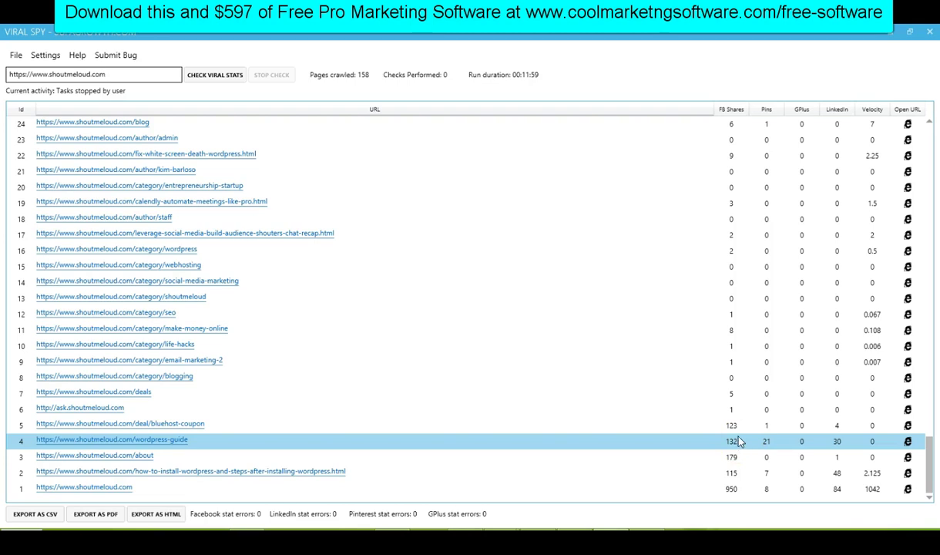
- Scroll the table back to the top to show the newest ask.shoutmeloud.com rows 156–133
{"action": "left_click_drag", "start_coordinate": [929, 451], "coordinate": [930, 132]}
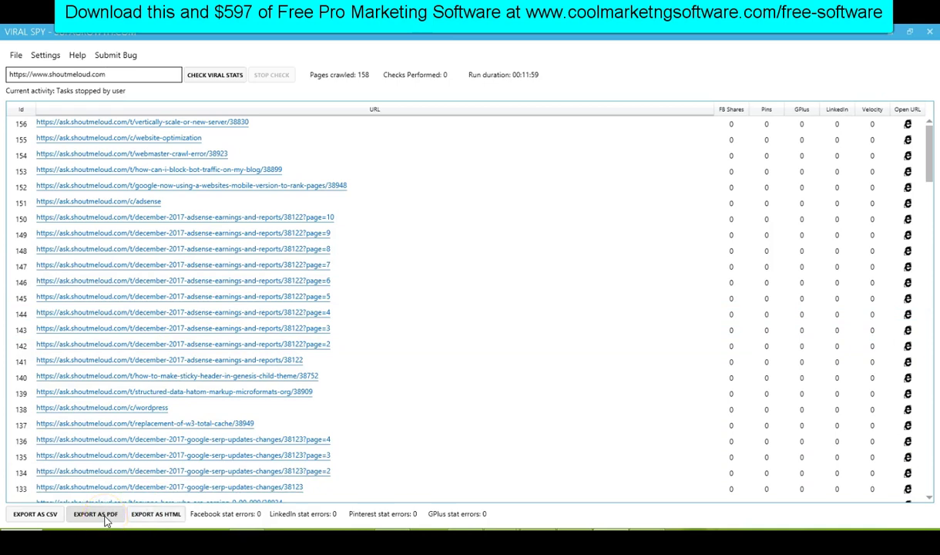
- Export the shoutmeloud.com crawl results table as HTML
{"action": "left_click", "coordinate": [158, 515]}
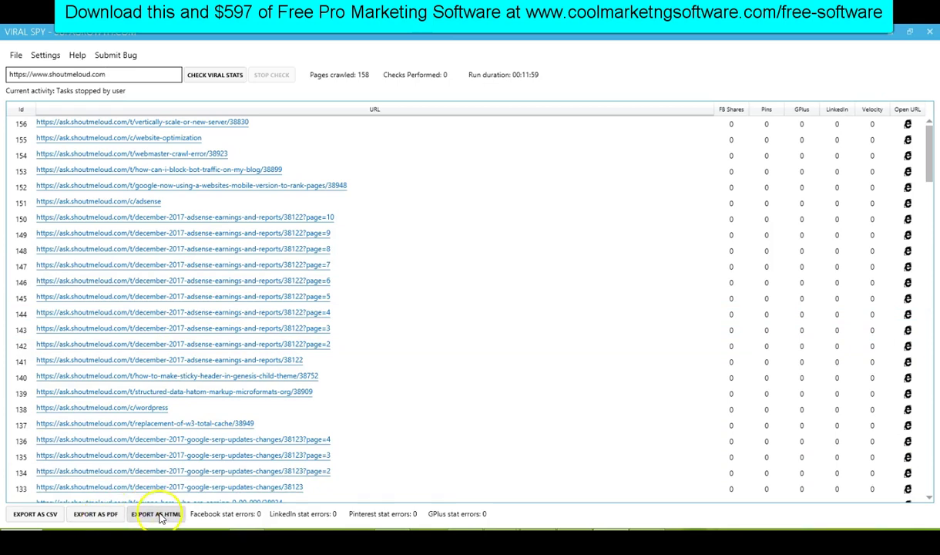